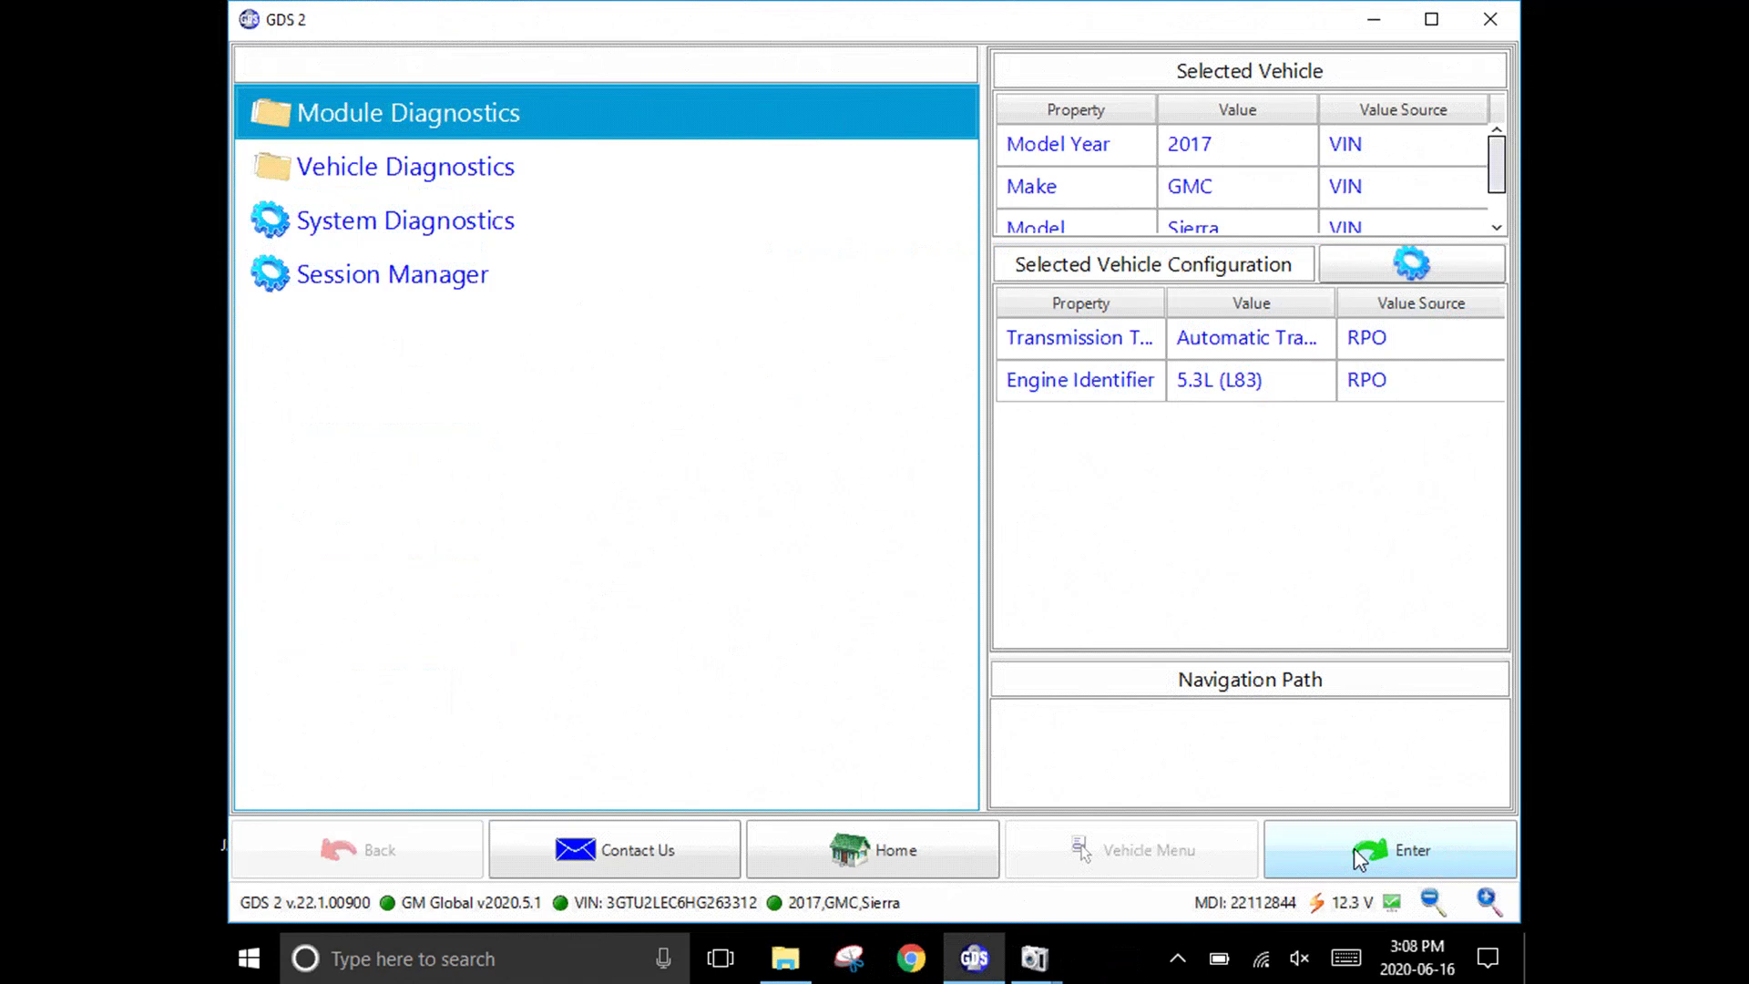
Open the Control Functions of the K20 Engine Control Module within Module Diagnostics
left_click(1360, 856)
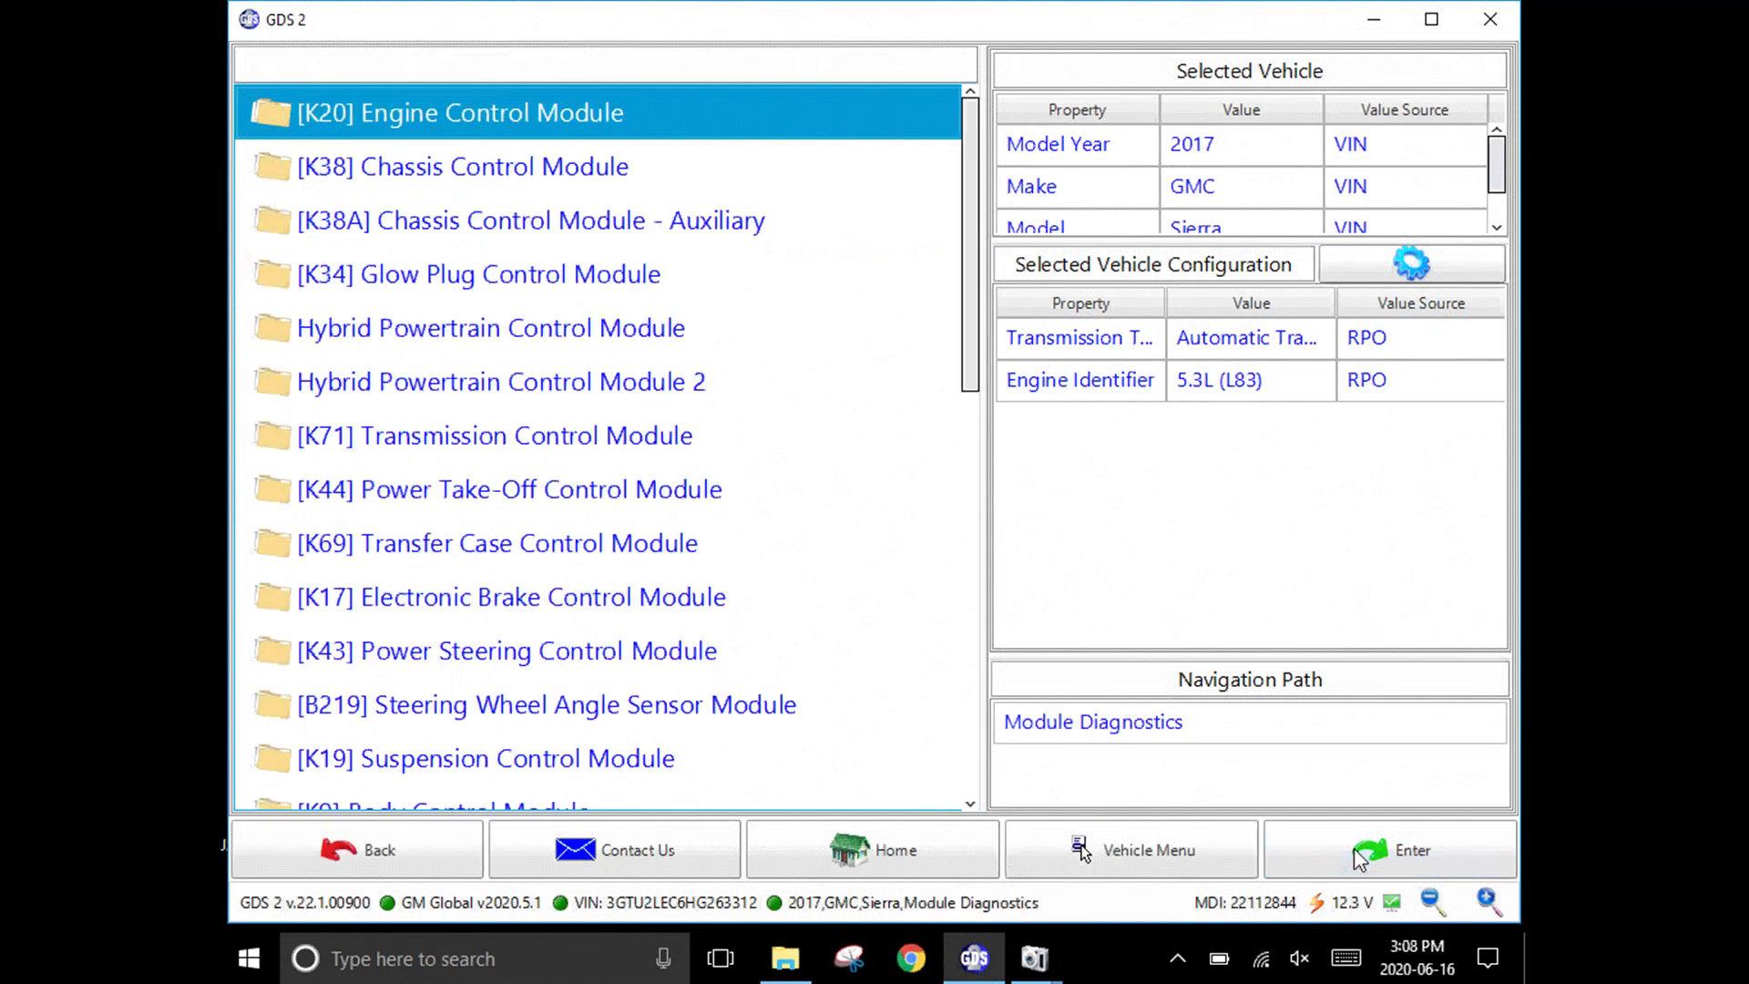
left_click(1359, 857)
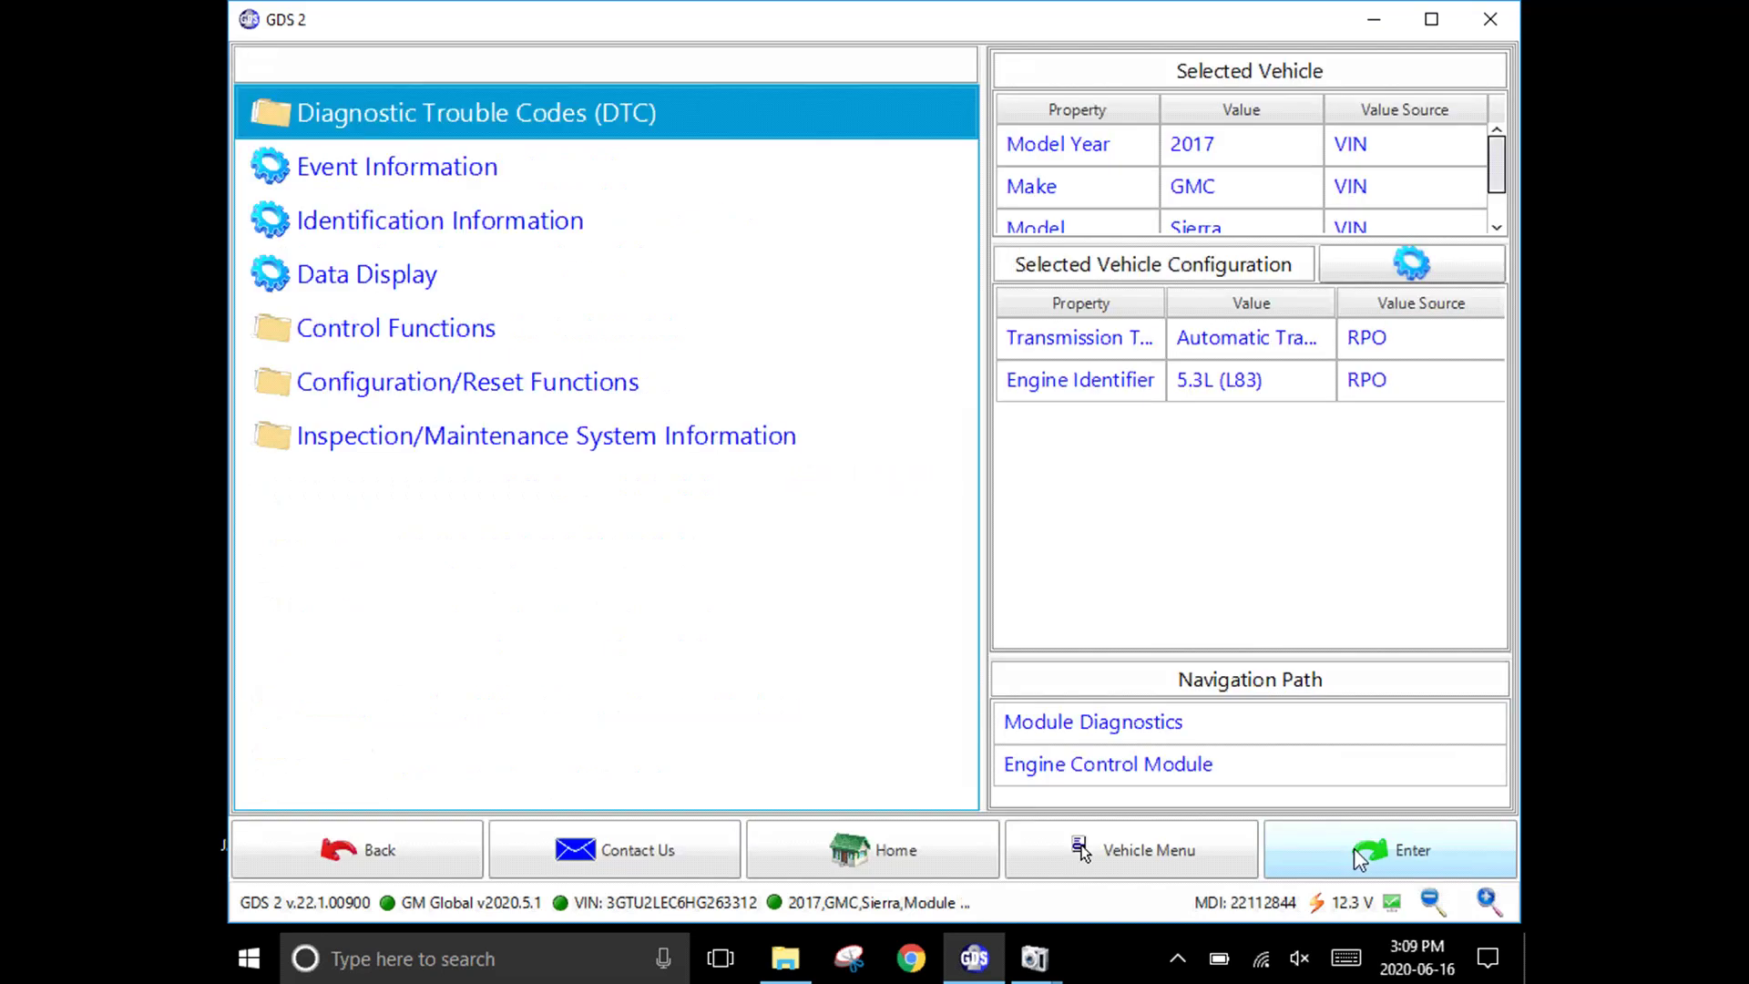
key("Down")
key("Down")
key("Down")
key("Down")
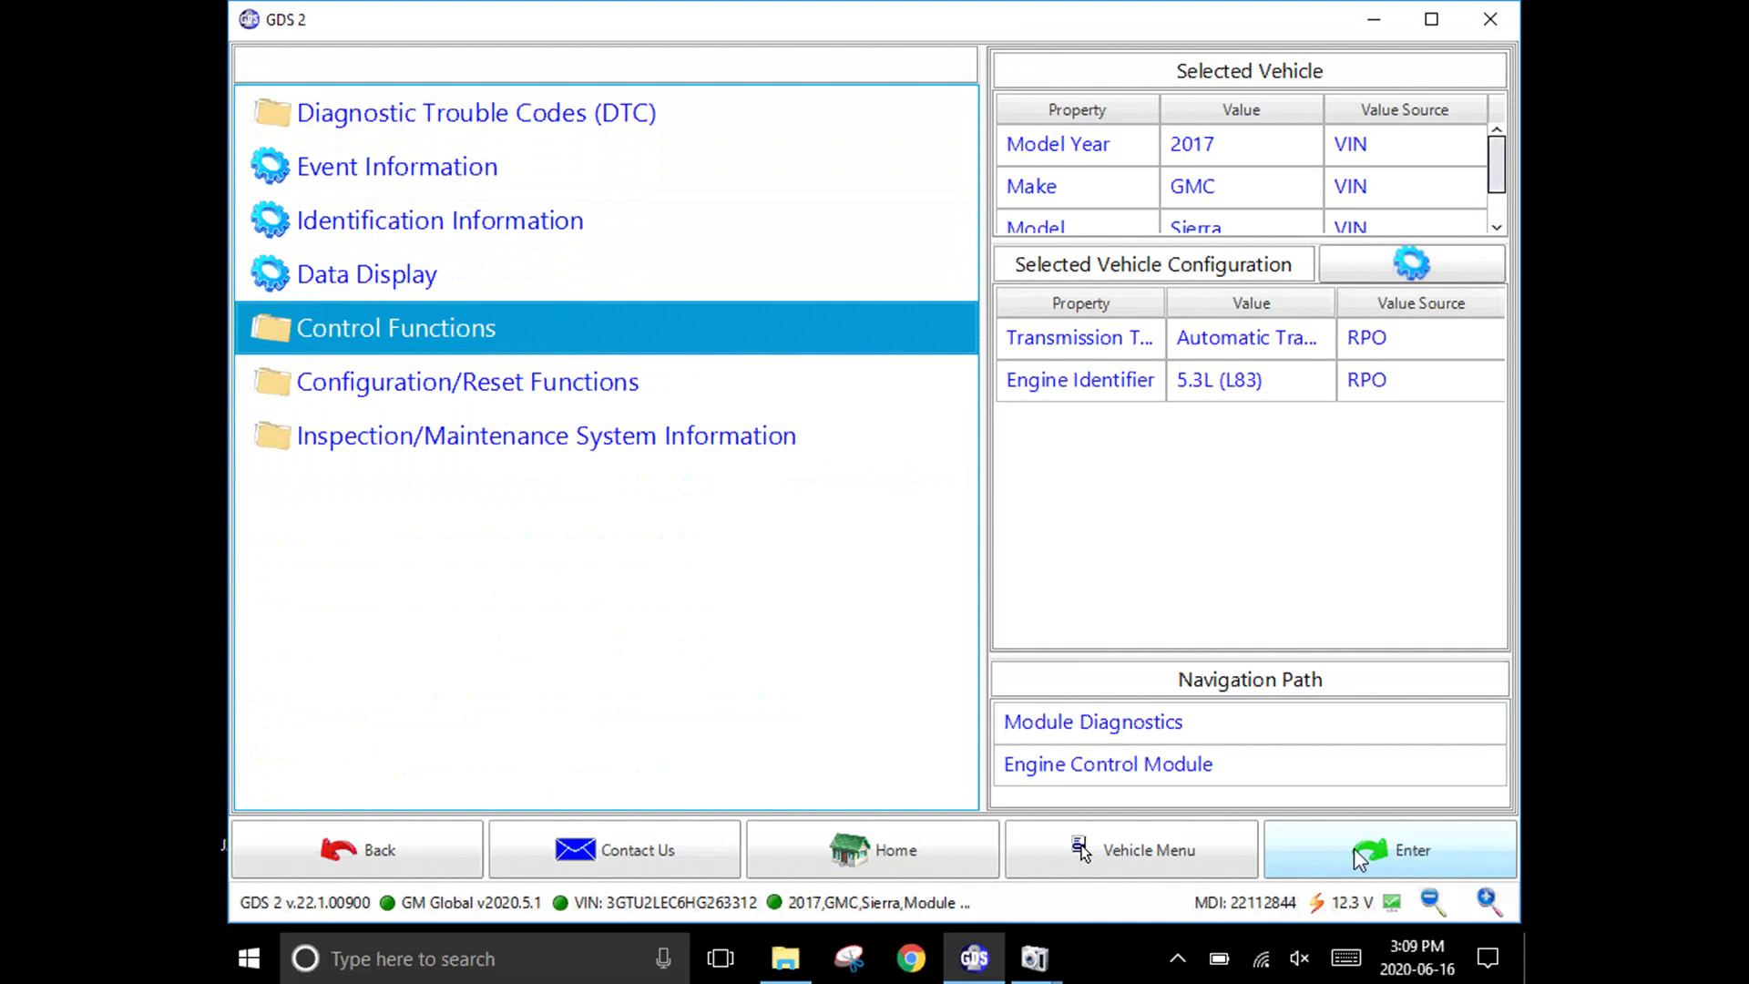
left_click(1359, 856)
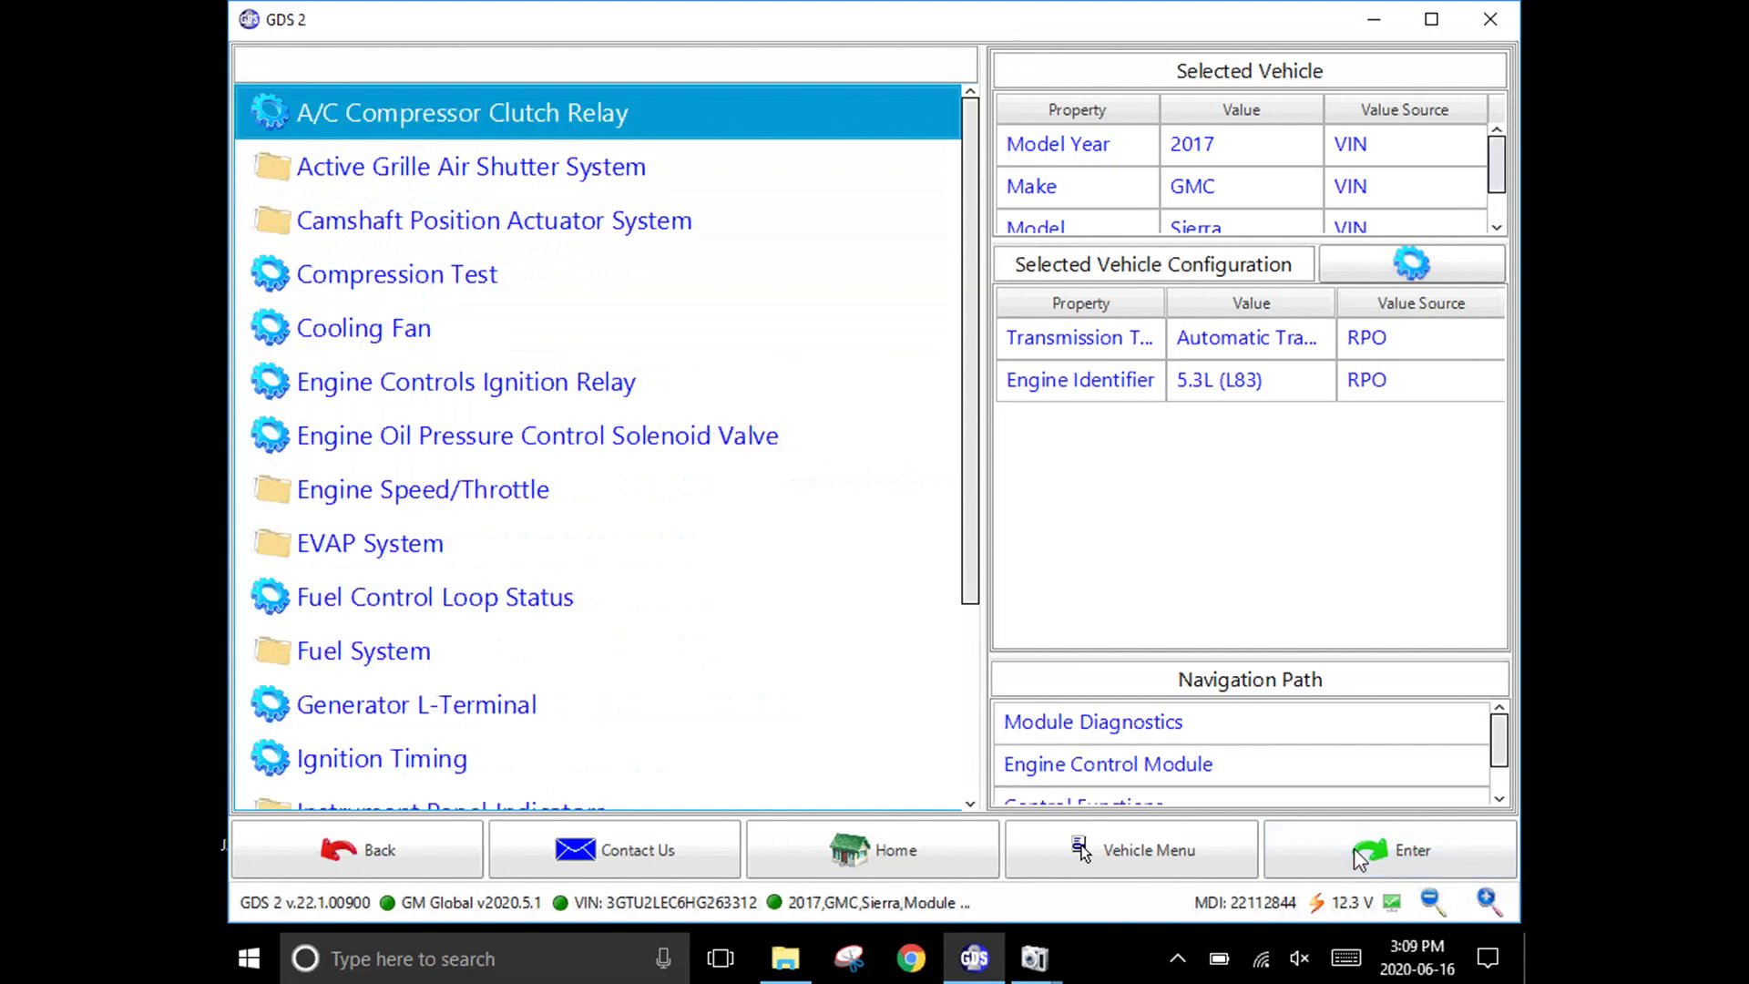
Open the Fuel System group among the engine control functions
key("Down")
key("Down")
key("Down")
key("Down")
key("Down")
key("Down")
key("Down")
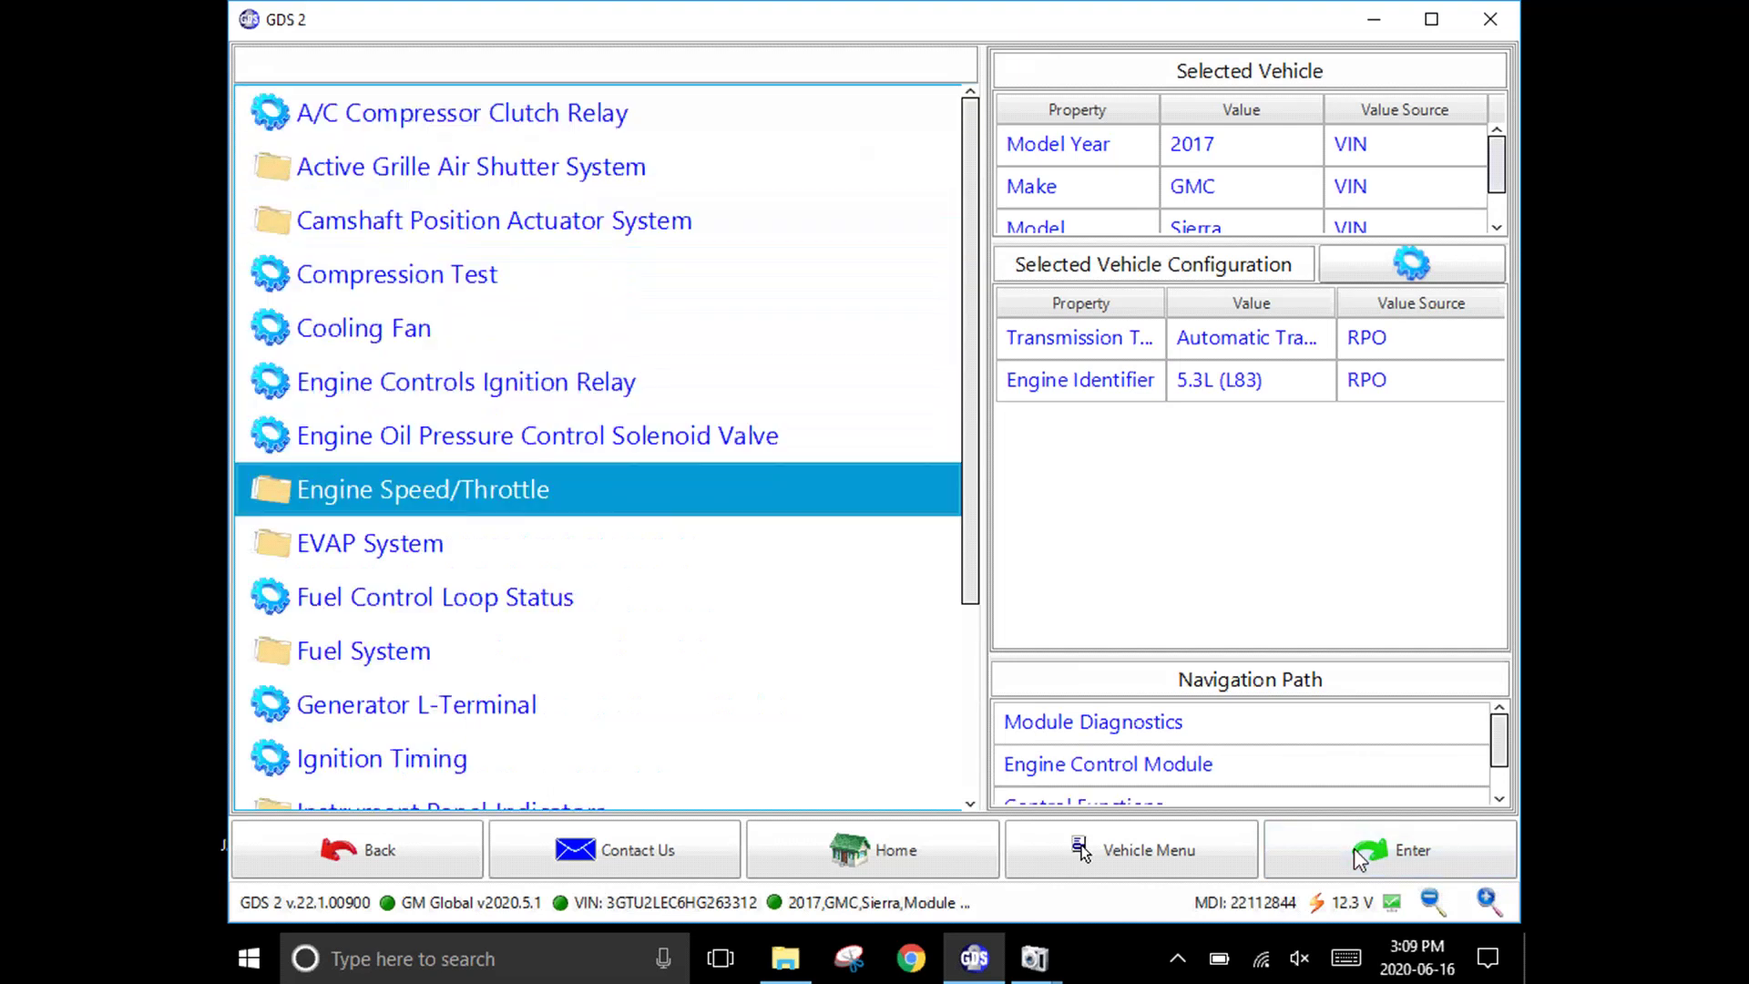
key("Down")
key("Down")
key("Down")
key("Down")
key("Up")
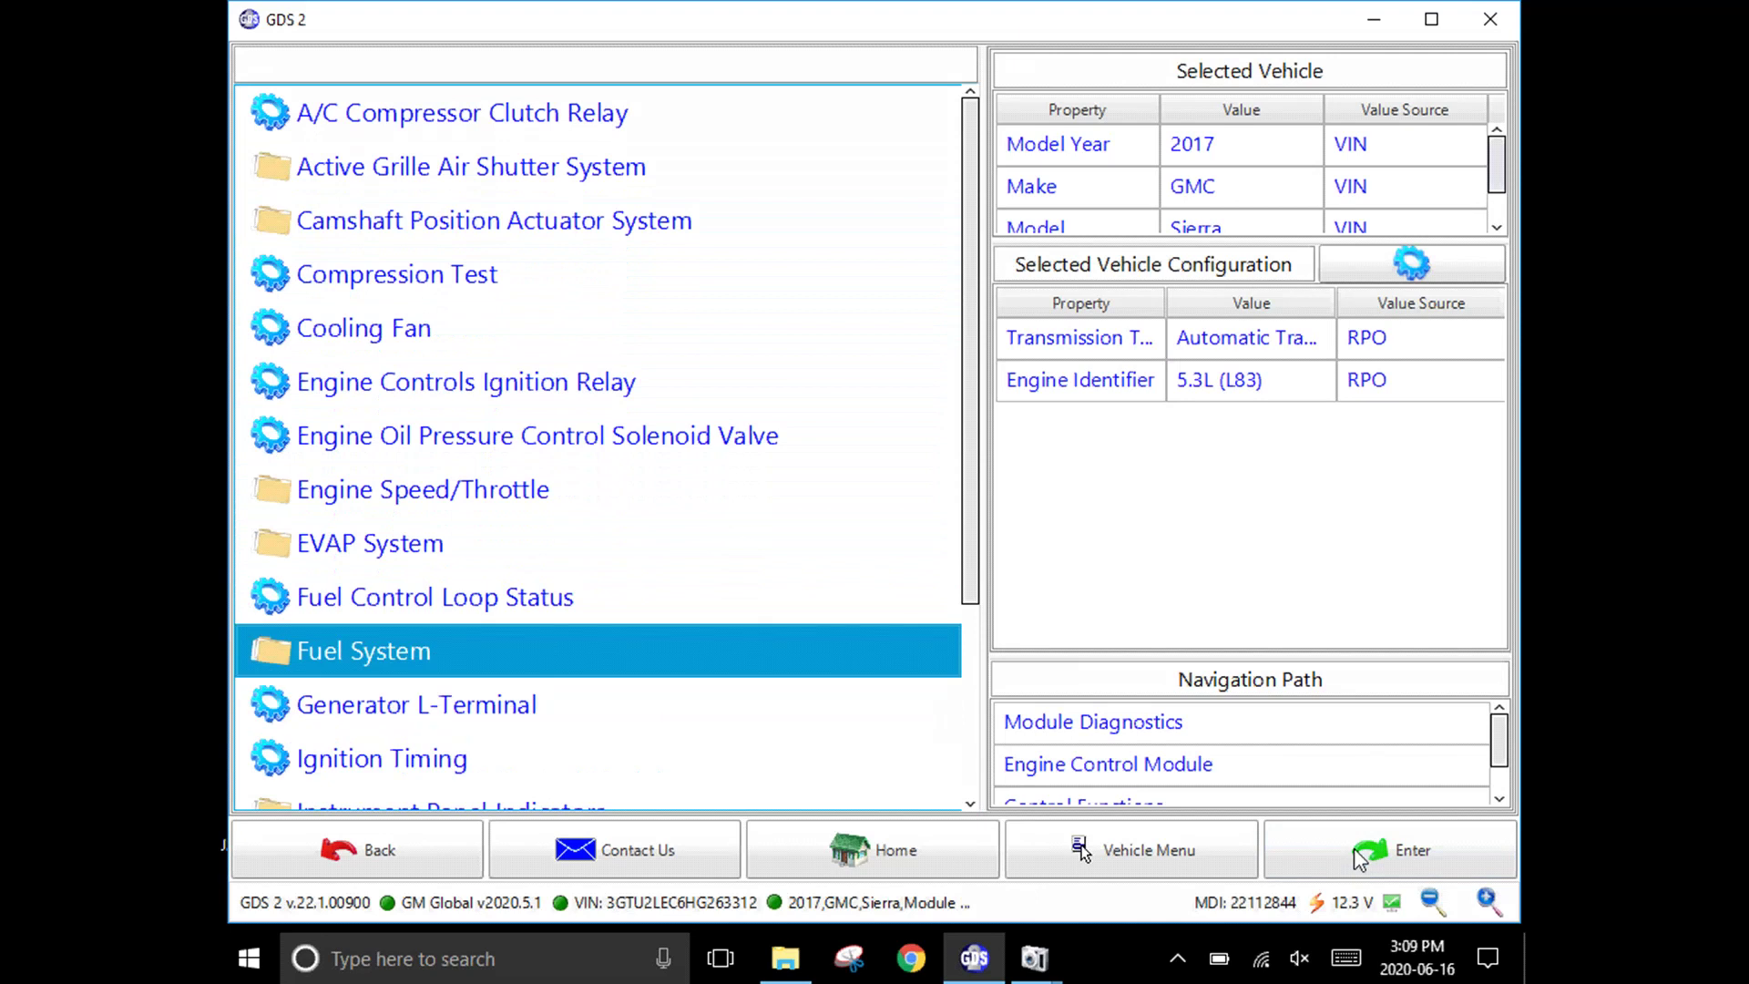
left_click(1357, 857)
Start the Fuel Injector Balance test from the fuel system functions
key("Down")
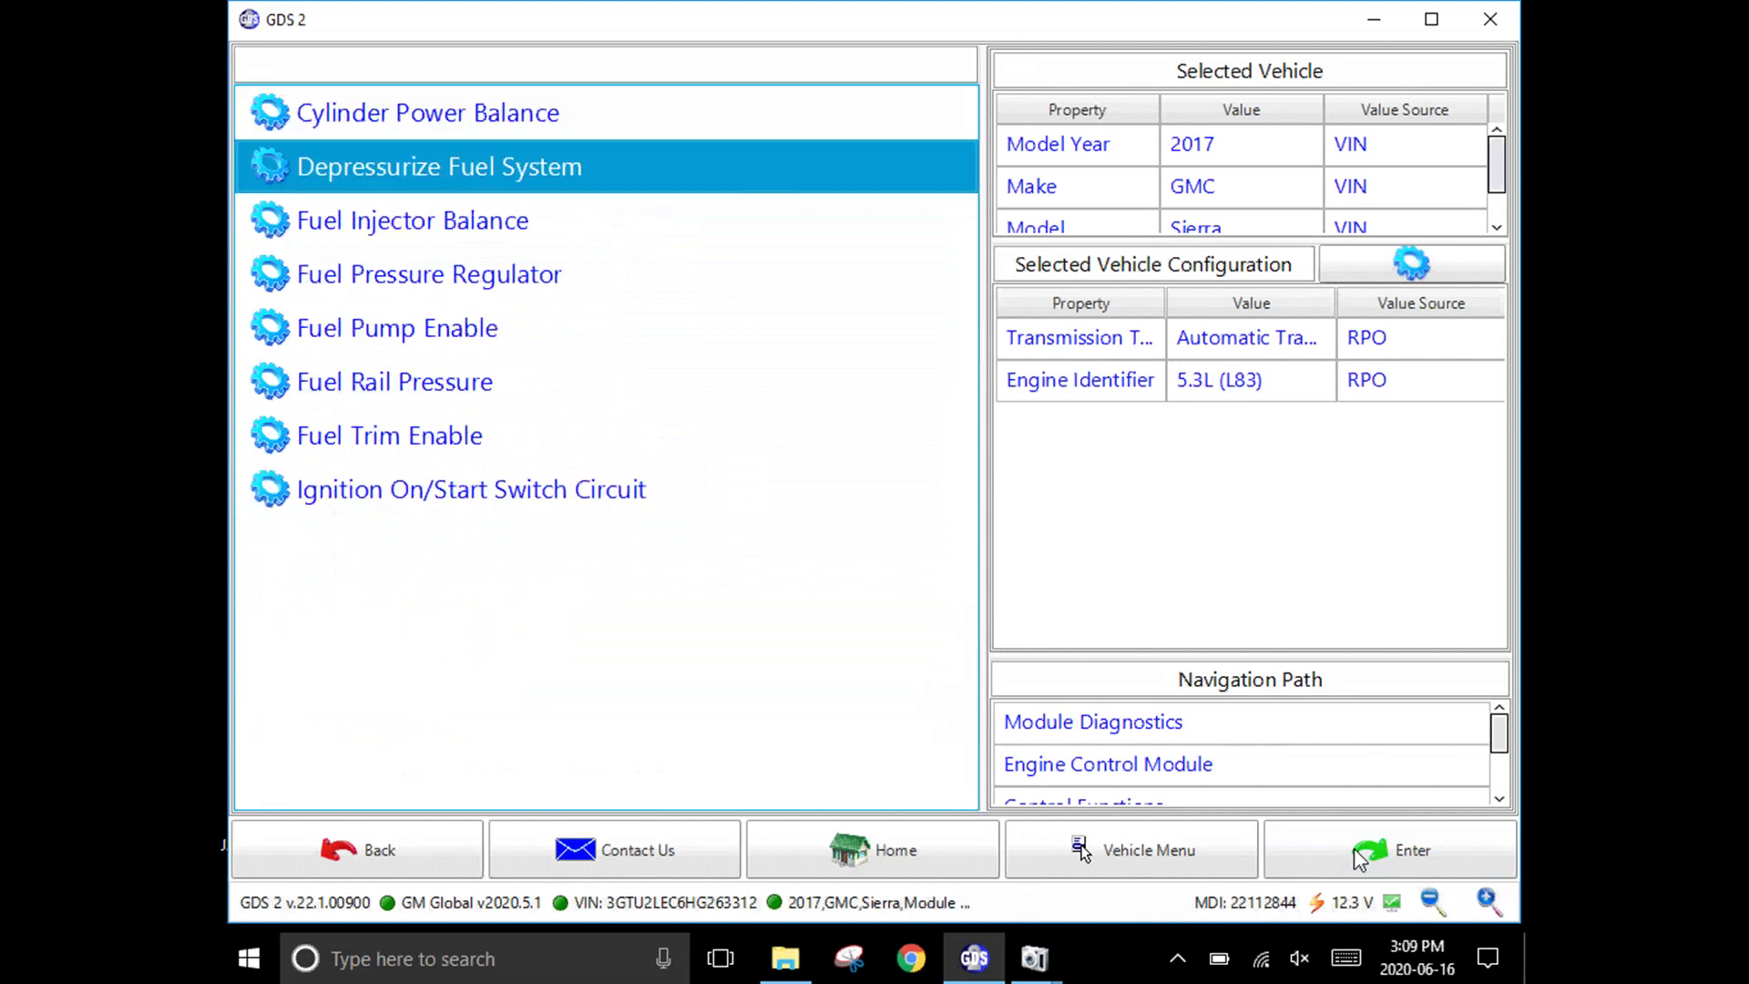
key("Down")
left_click(1358, 858)
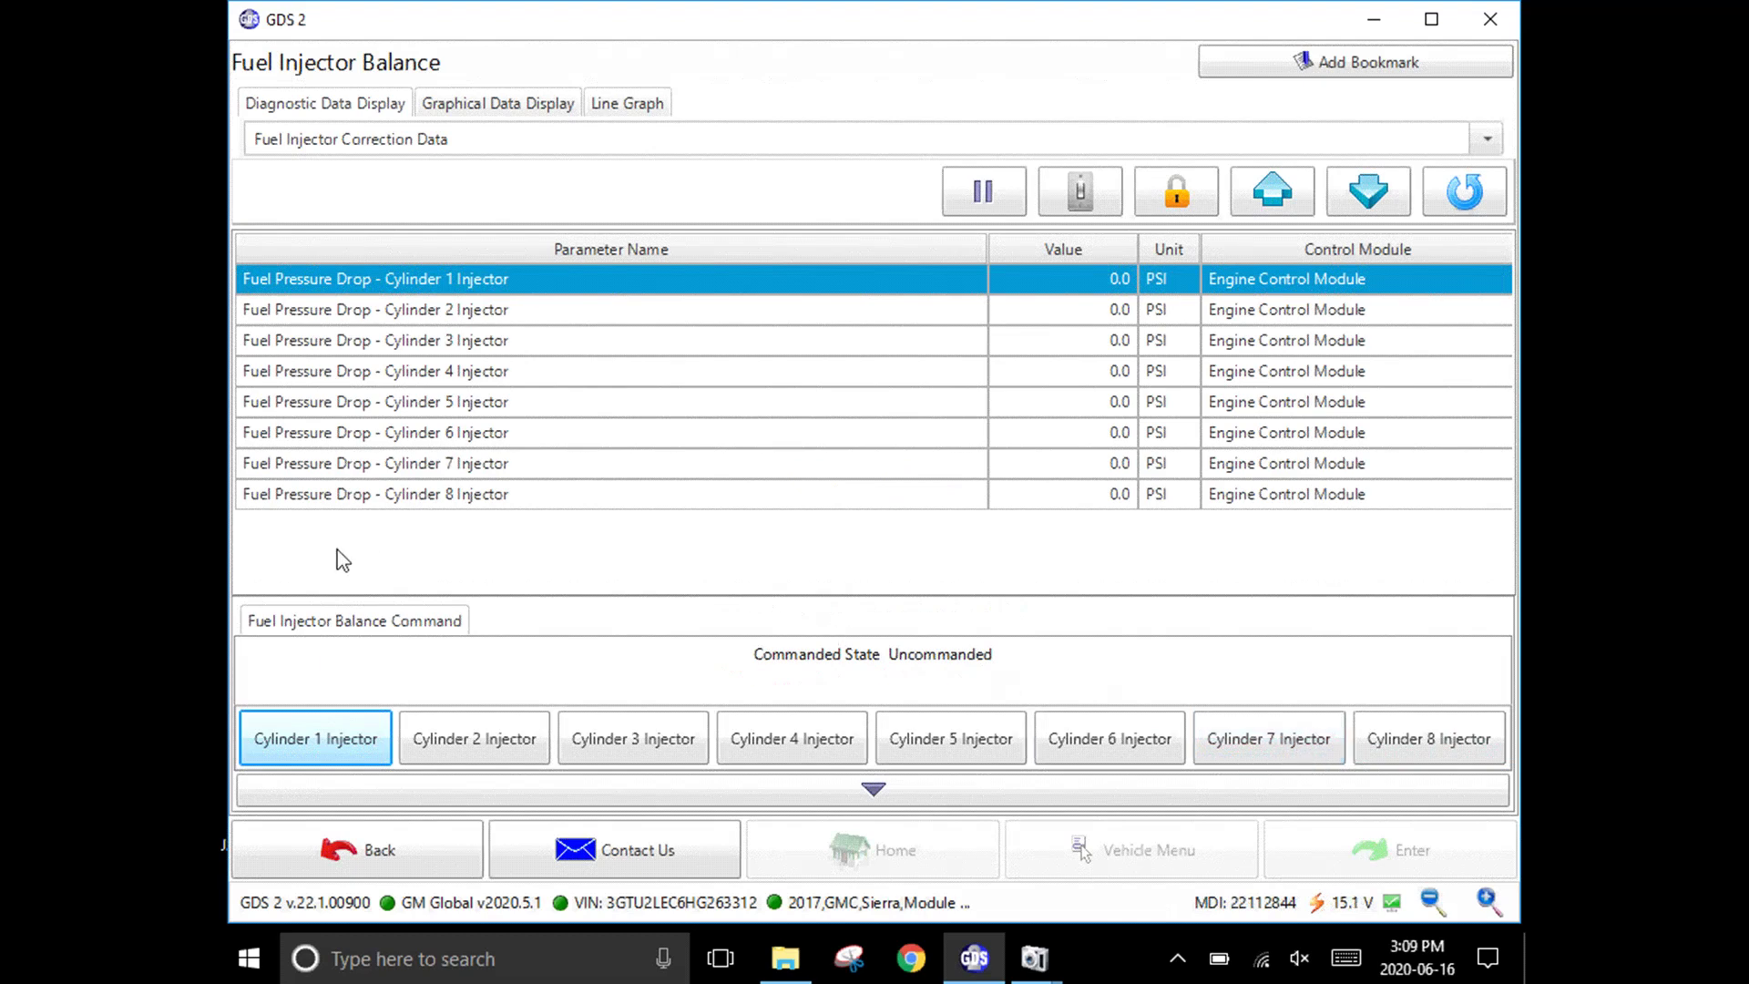
Run the injector balance command on each injector in order, from cylinder 1 through cylinder 8
left_click(335, 752)
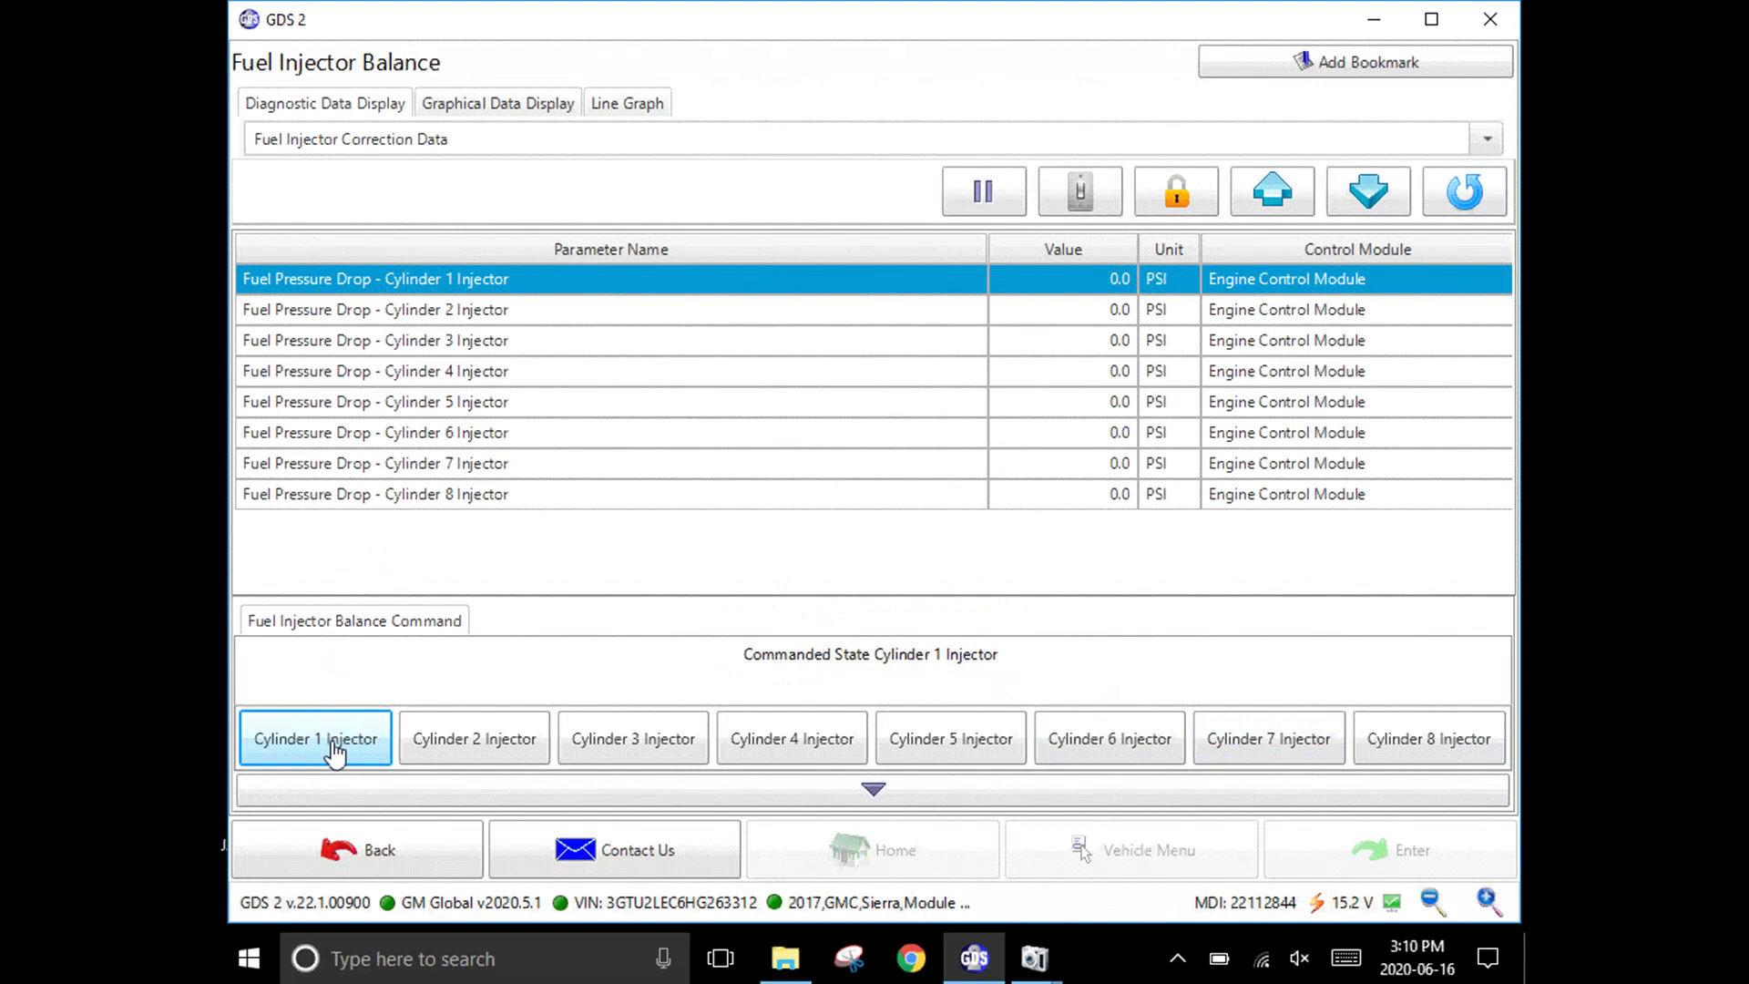
left_click(487, 752)
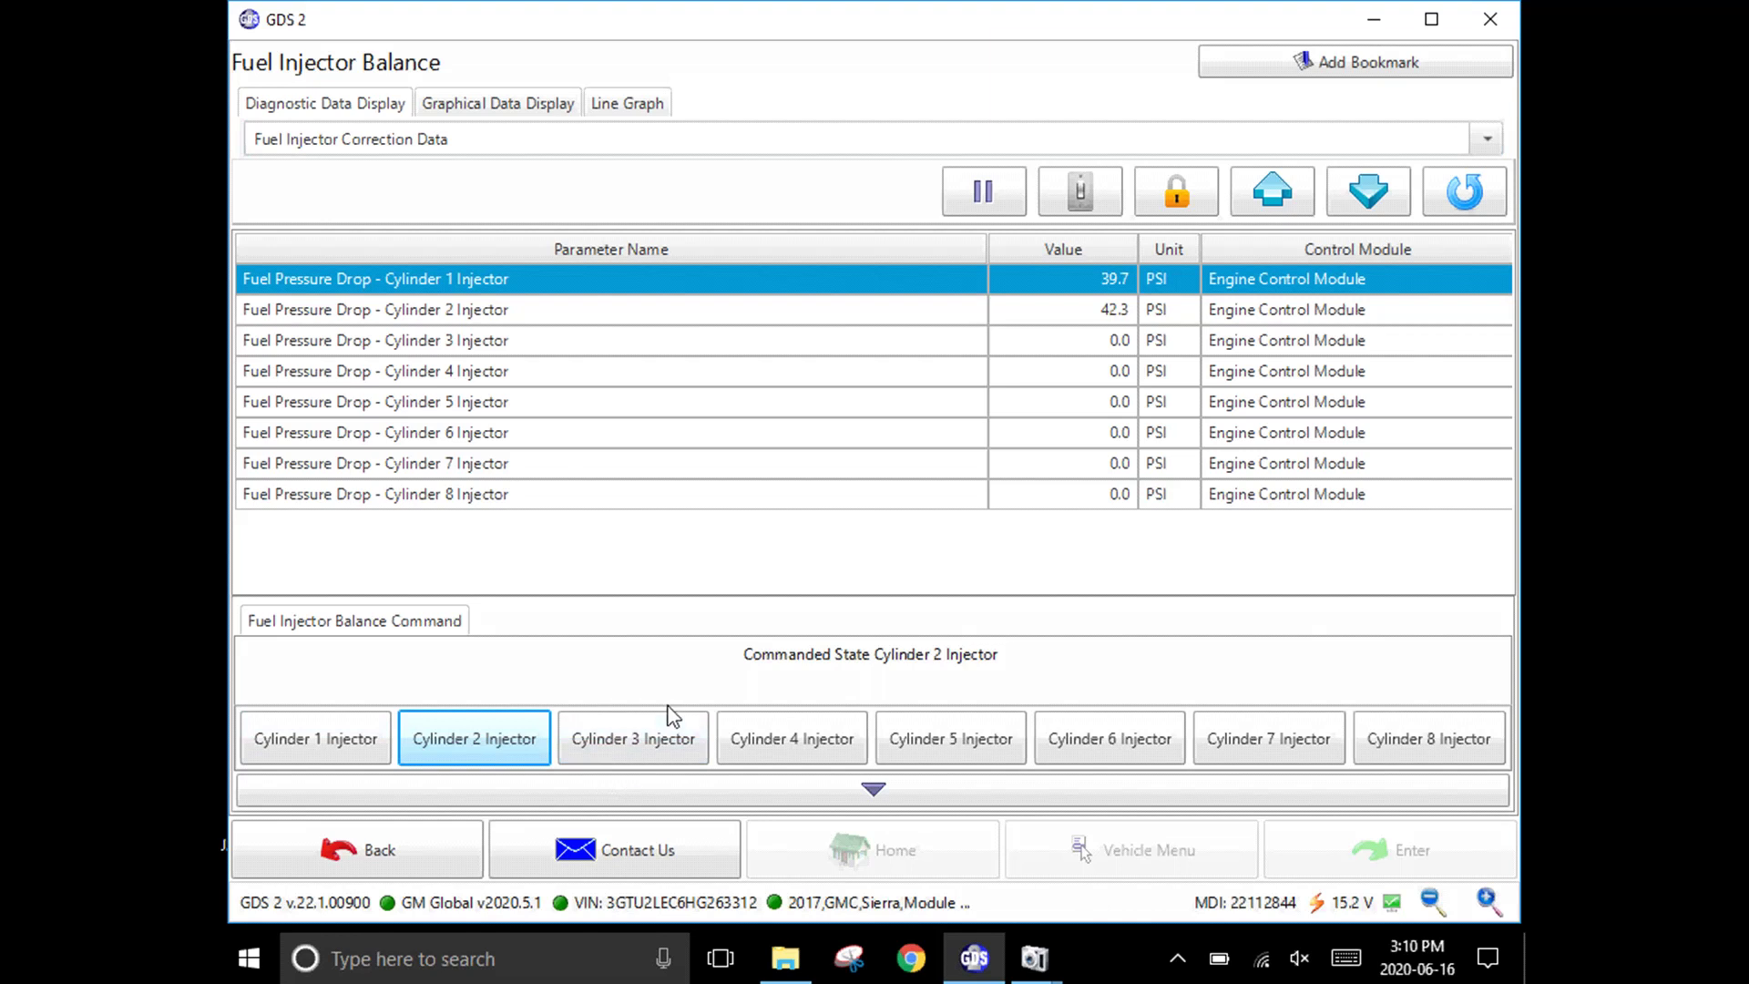
left_click(664, 736)
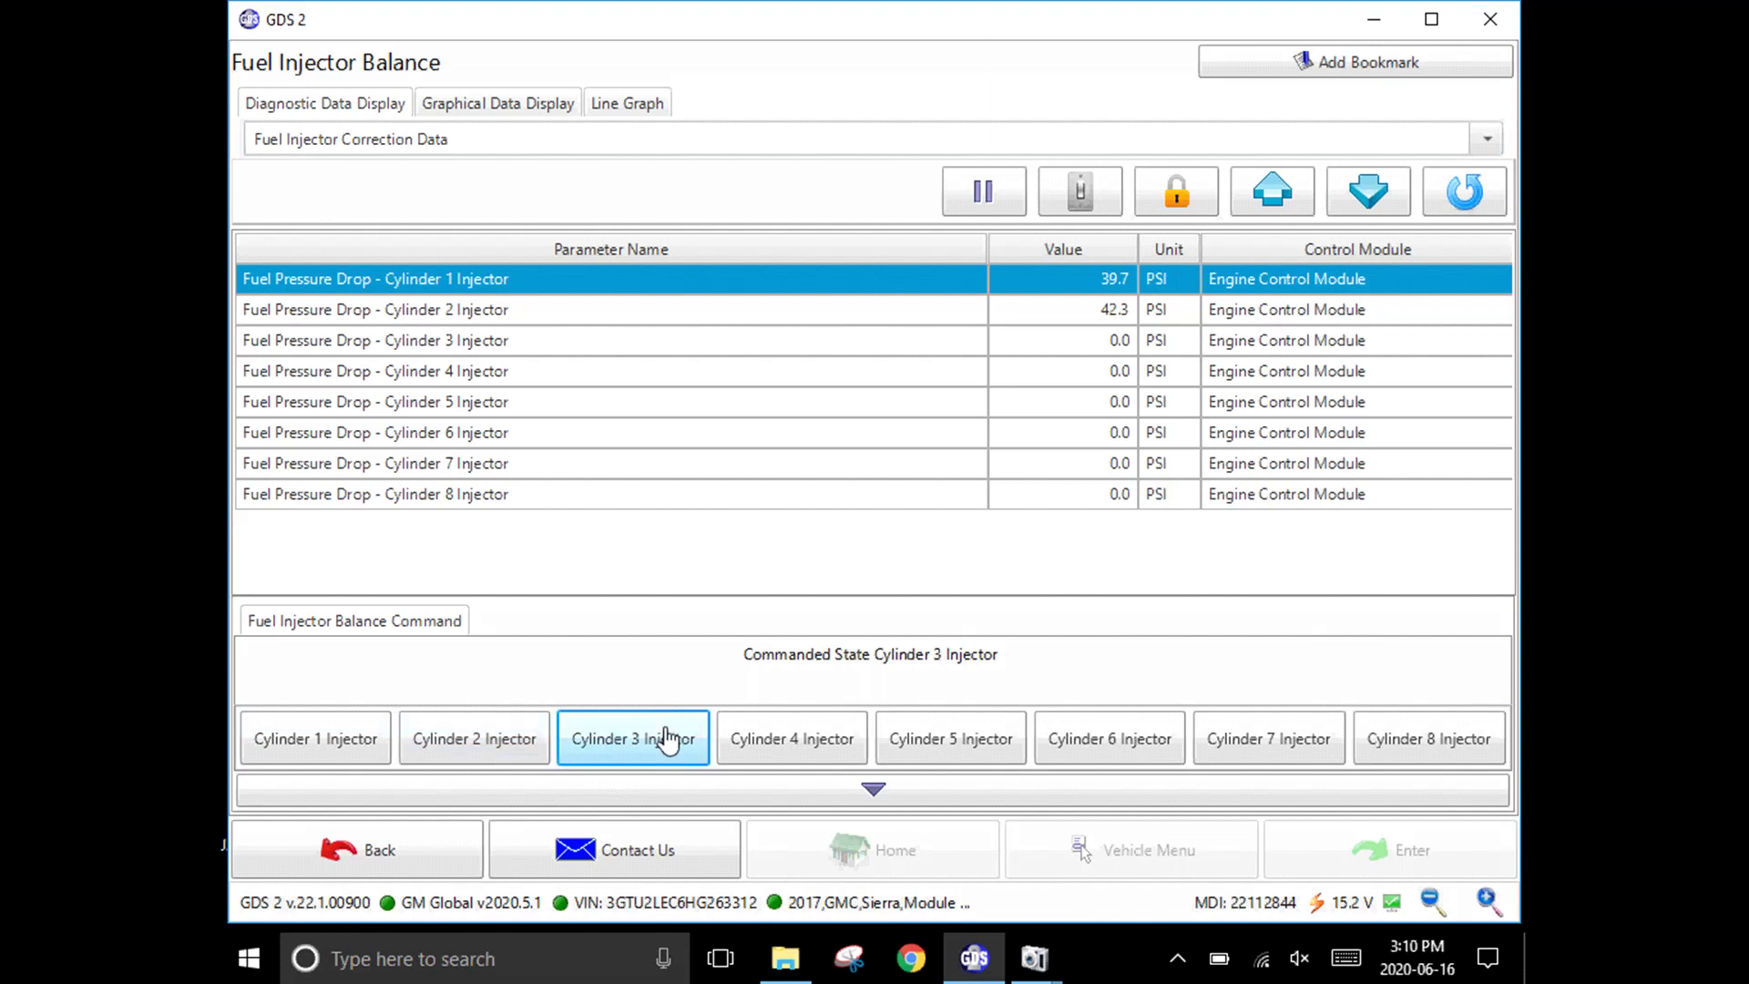
left_click(777, 756)
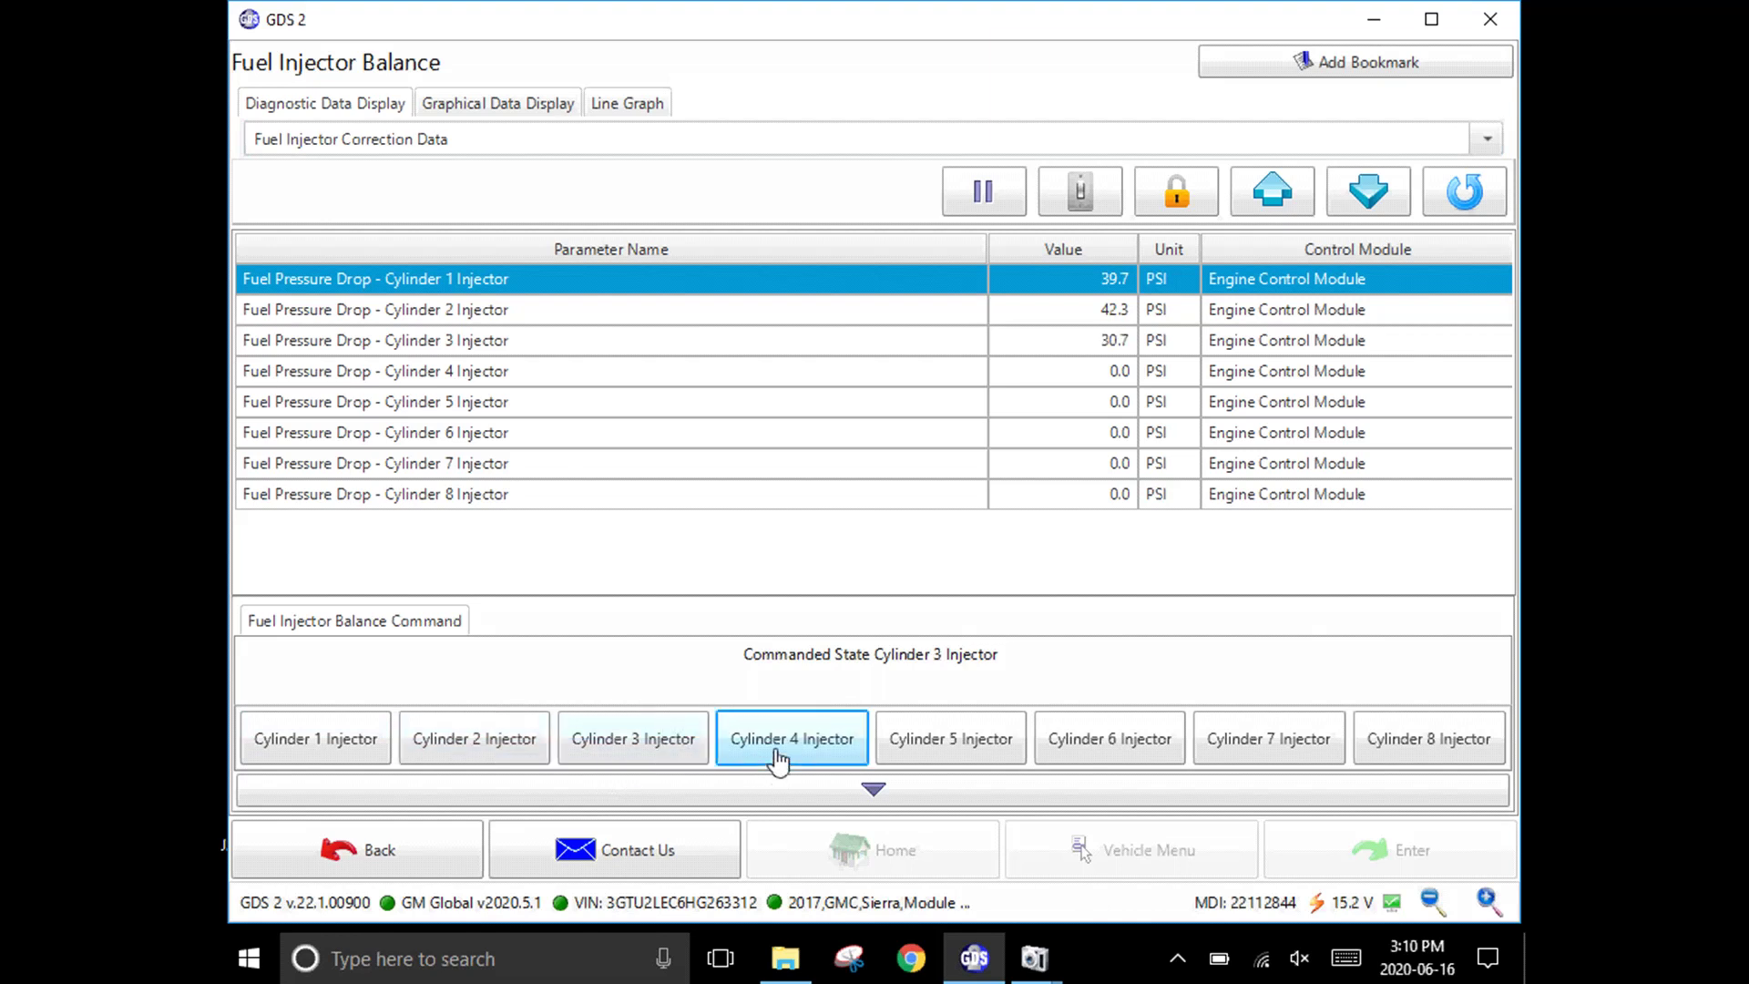
left_click(959, 752)
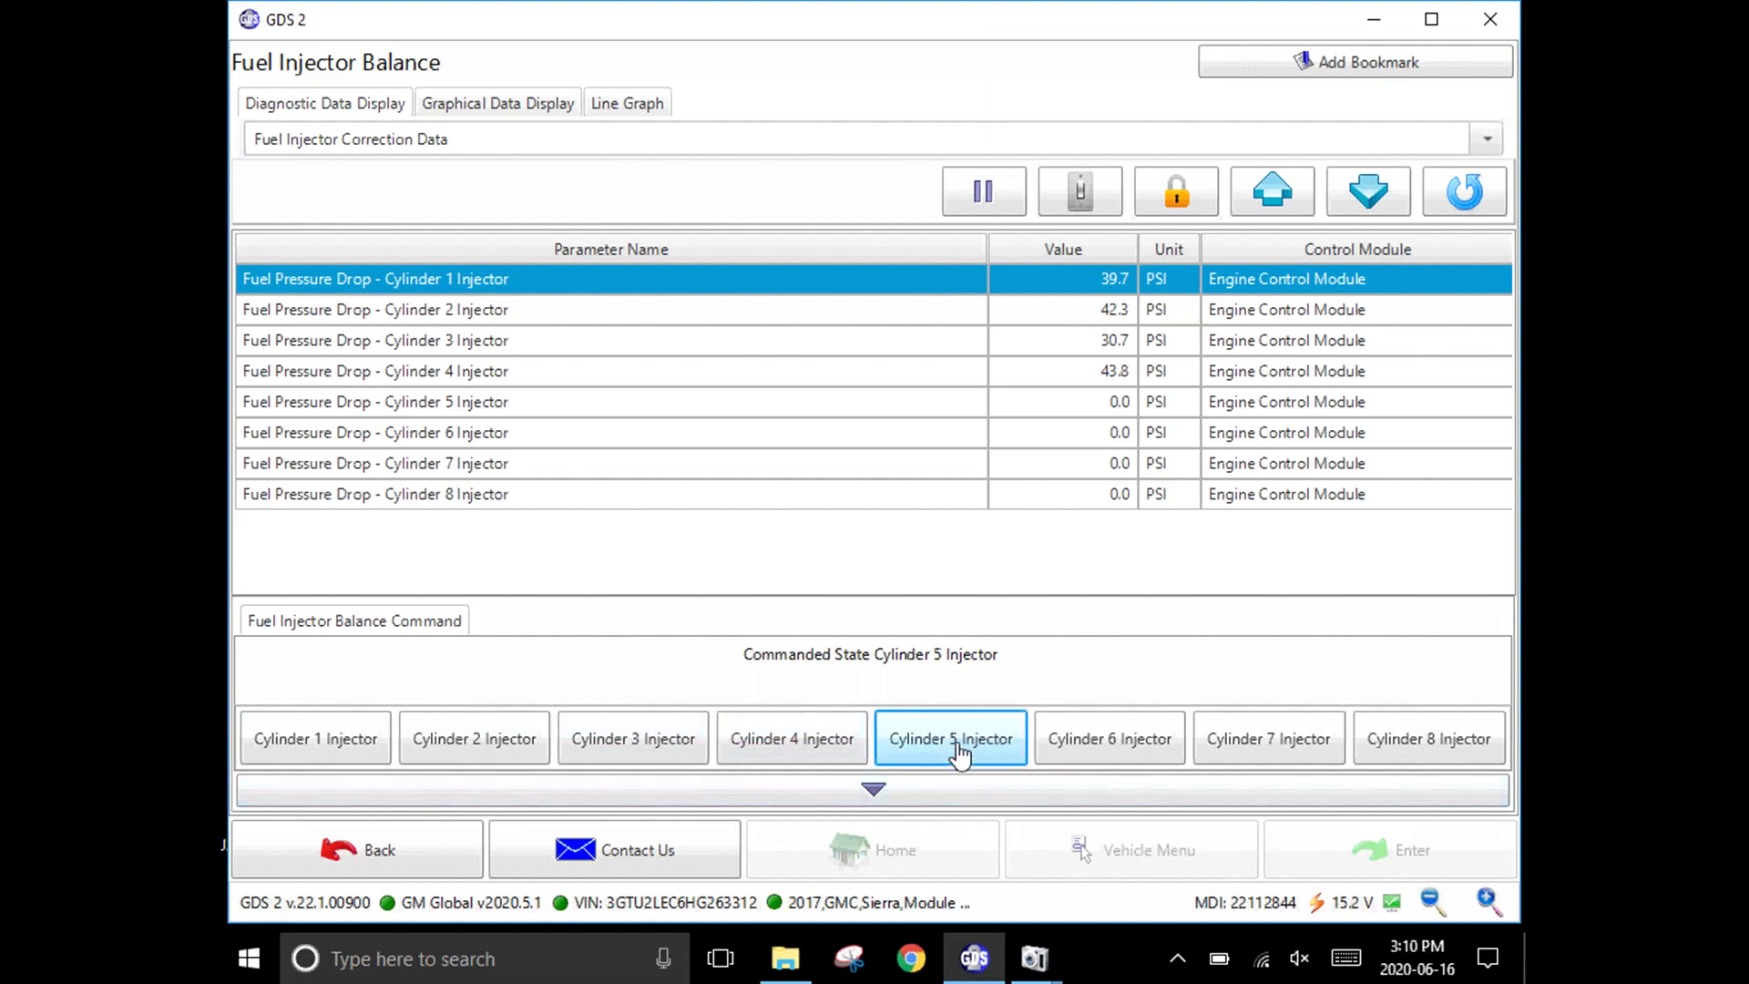
left_click(1119, 752)
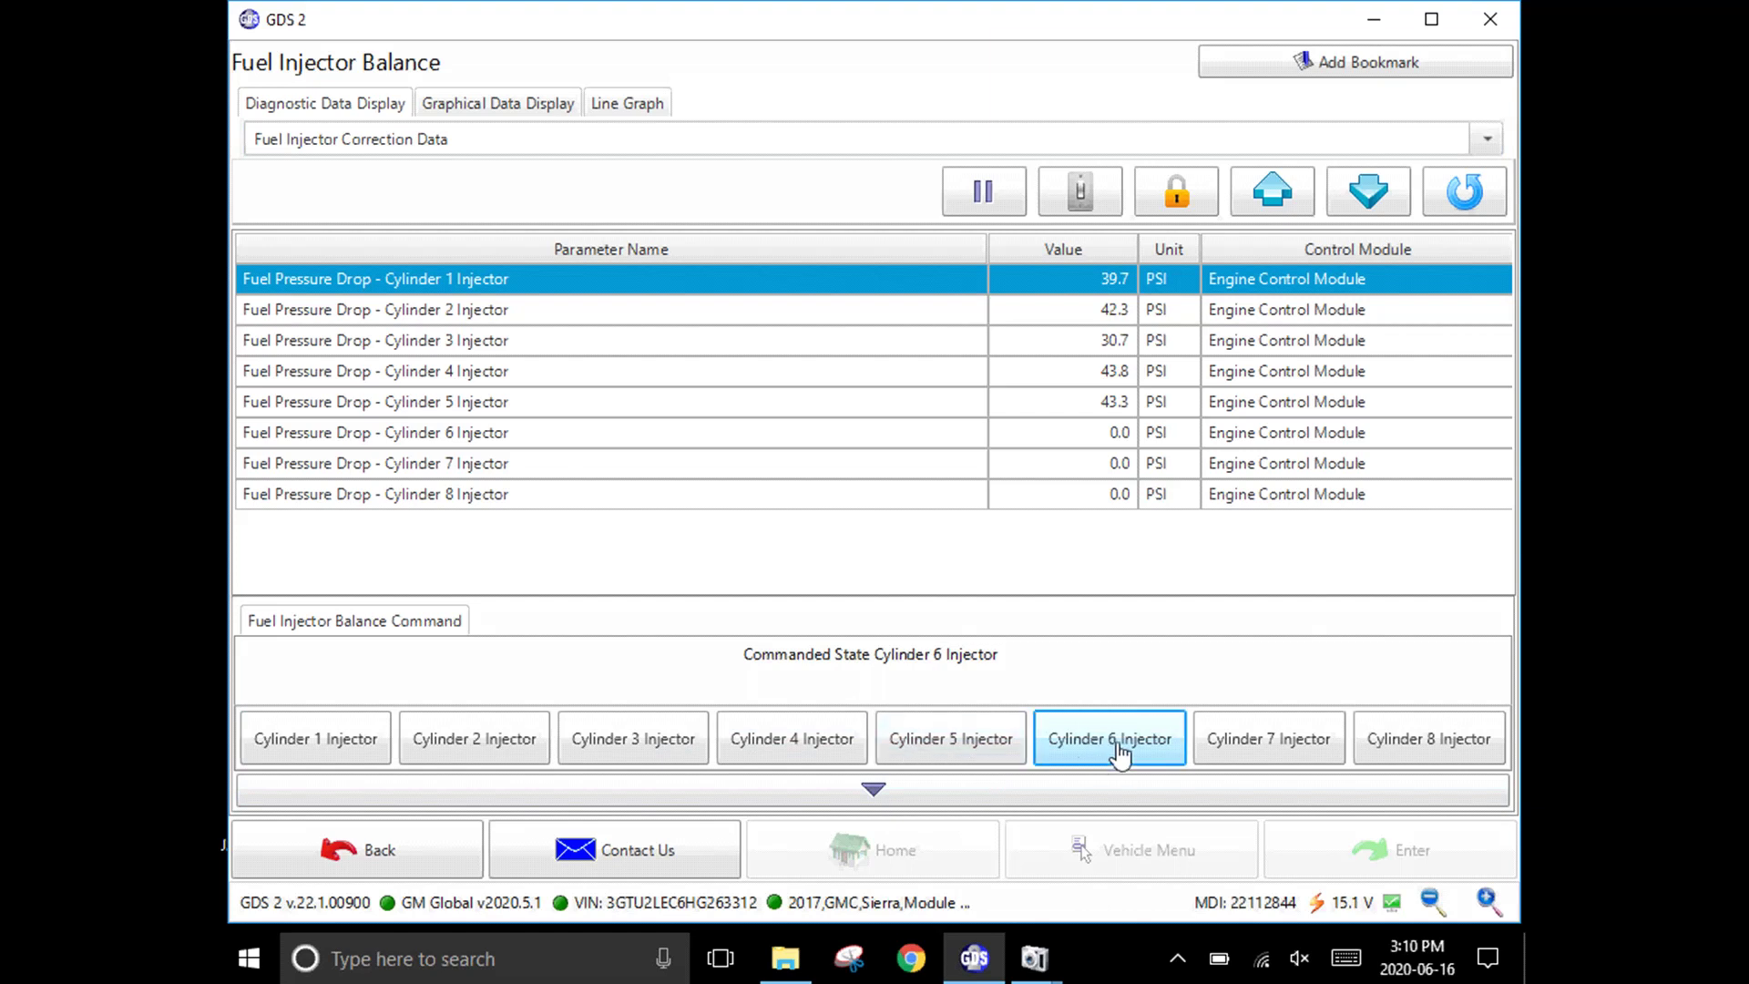
left_click(1273, 757)
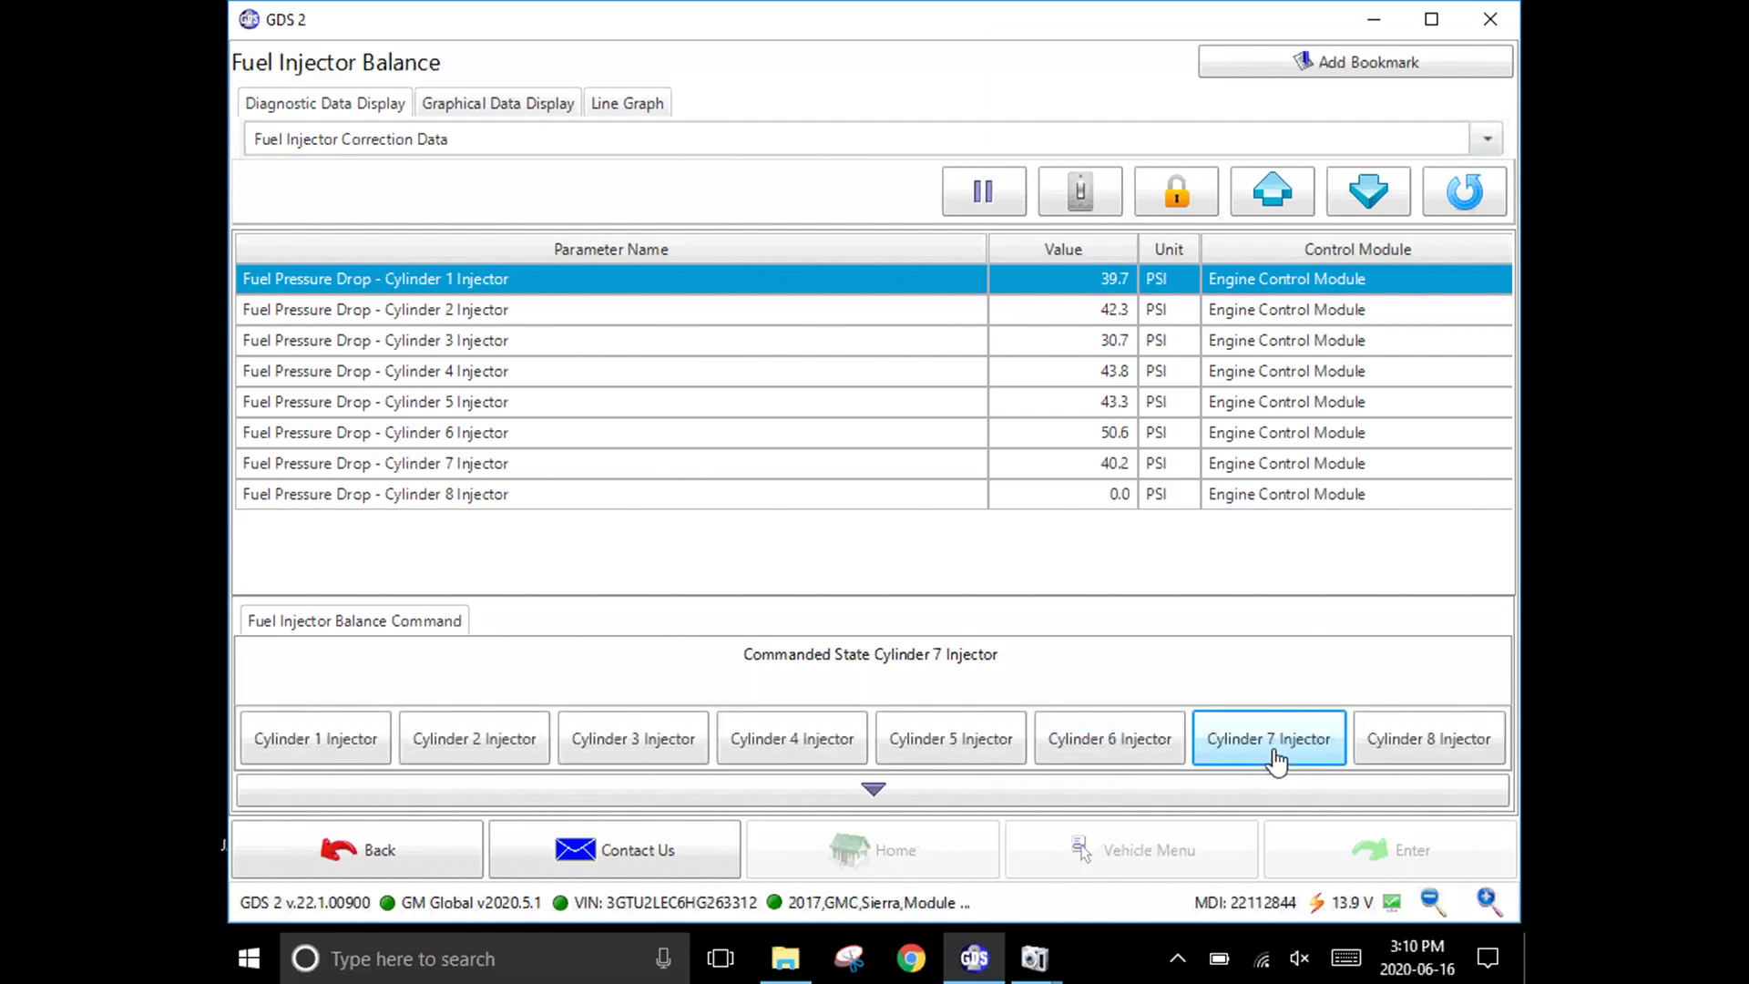
left_click(1412, 759)
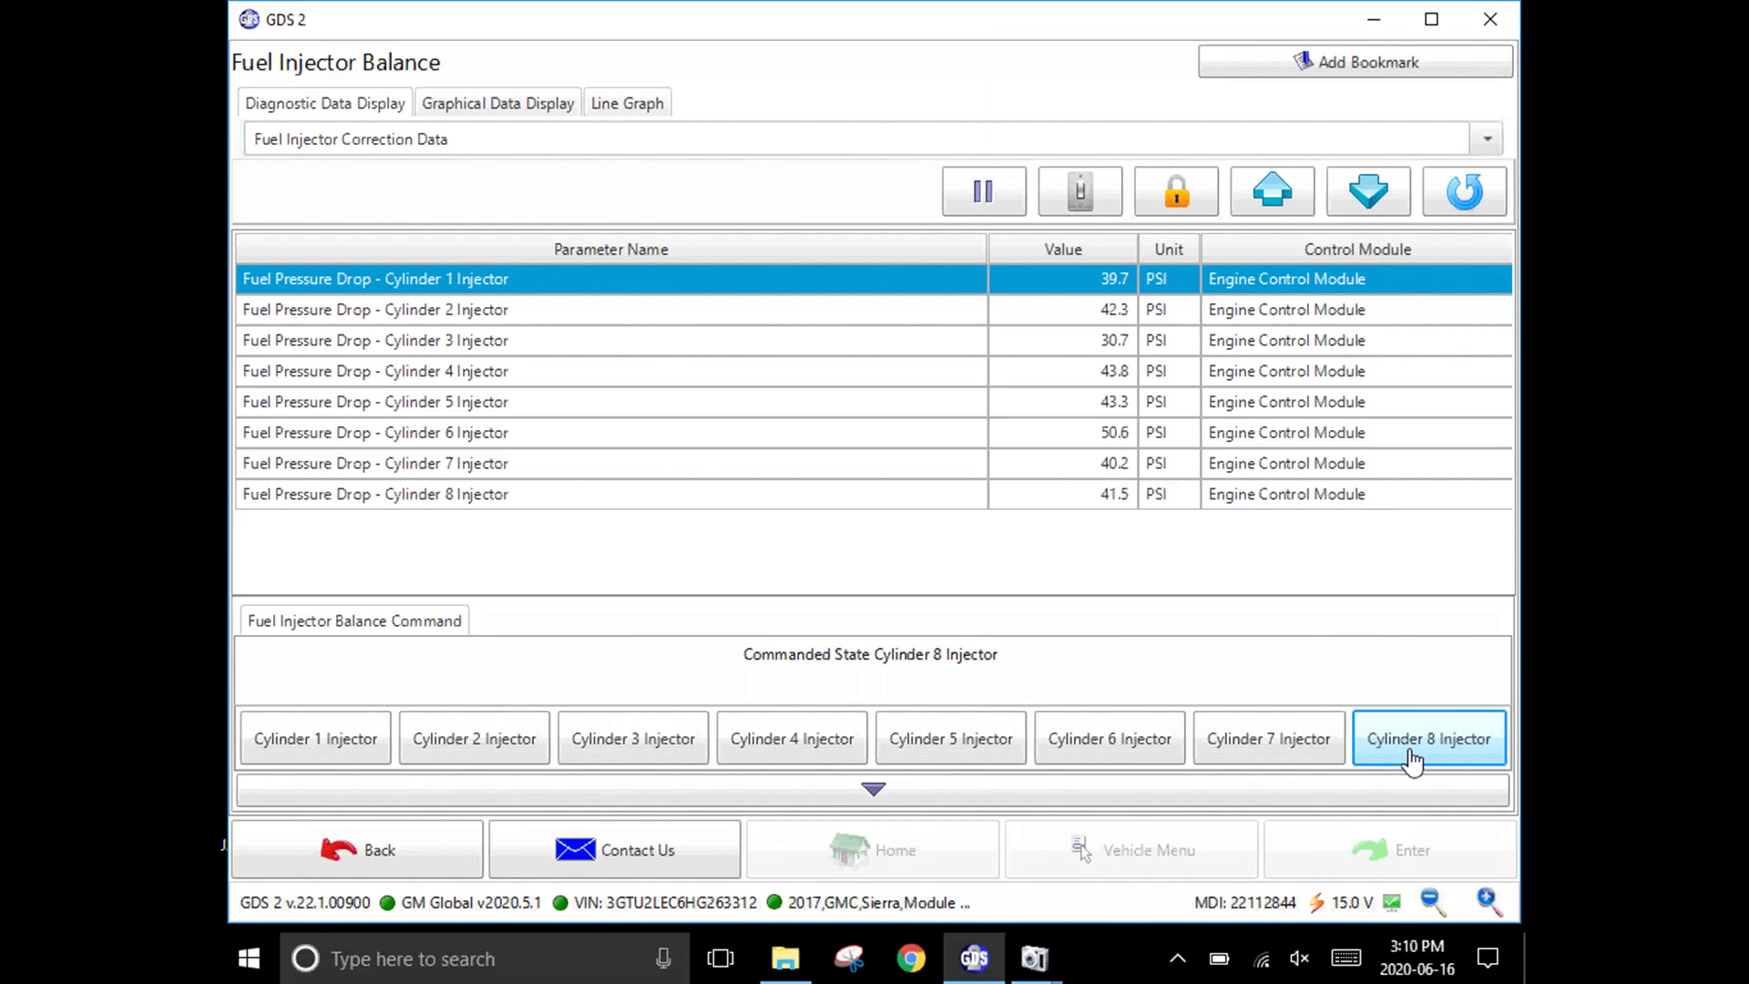